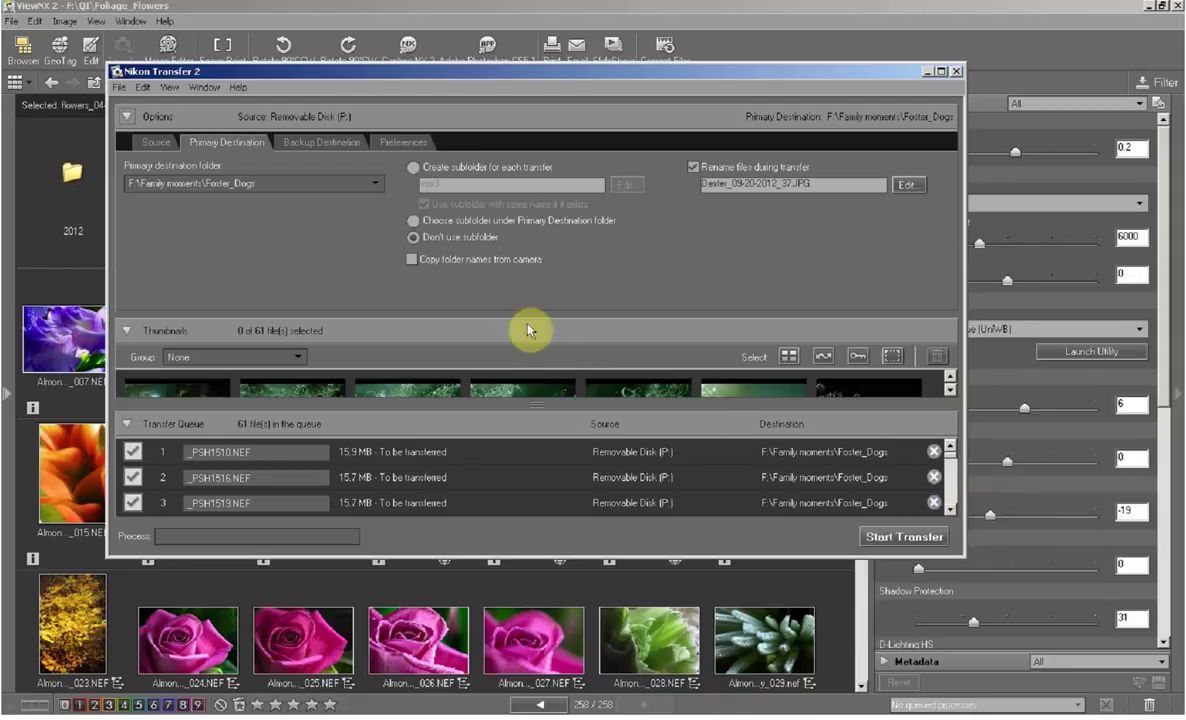
Launch Nikon Transfer 2 from ViewNX 2, full screen, showing the disk's 61 NEF files.
{"action": "left_click", "coordinate": [941, 72]}
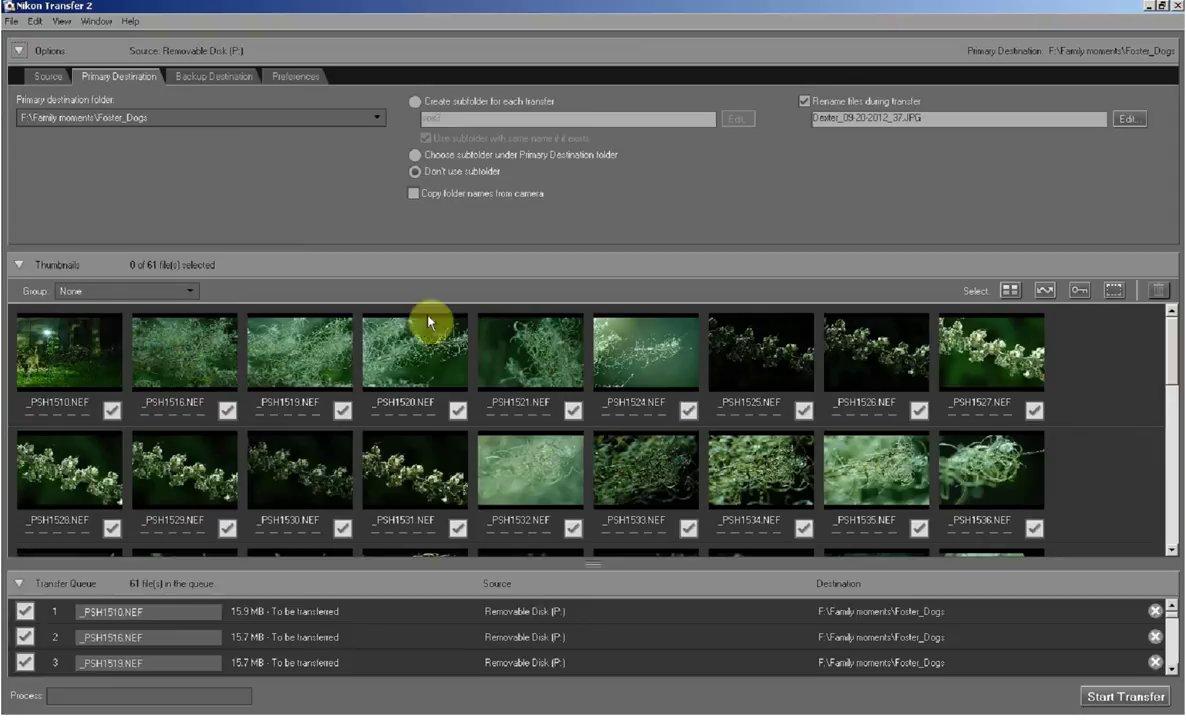
Untick every photo, then tick only the 23 from _PSH1516 through _PSH1542.
{"action": "left_click", "coordinate": [1045, 293]}
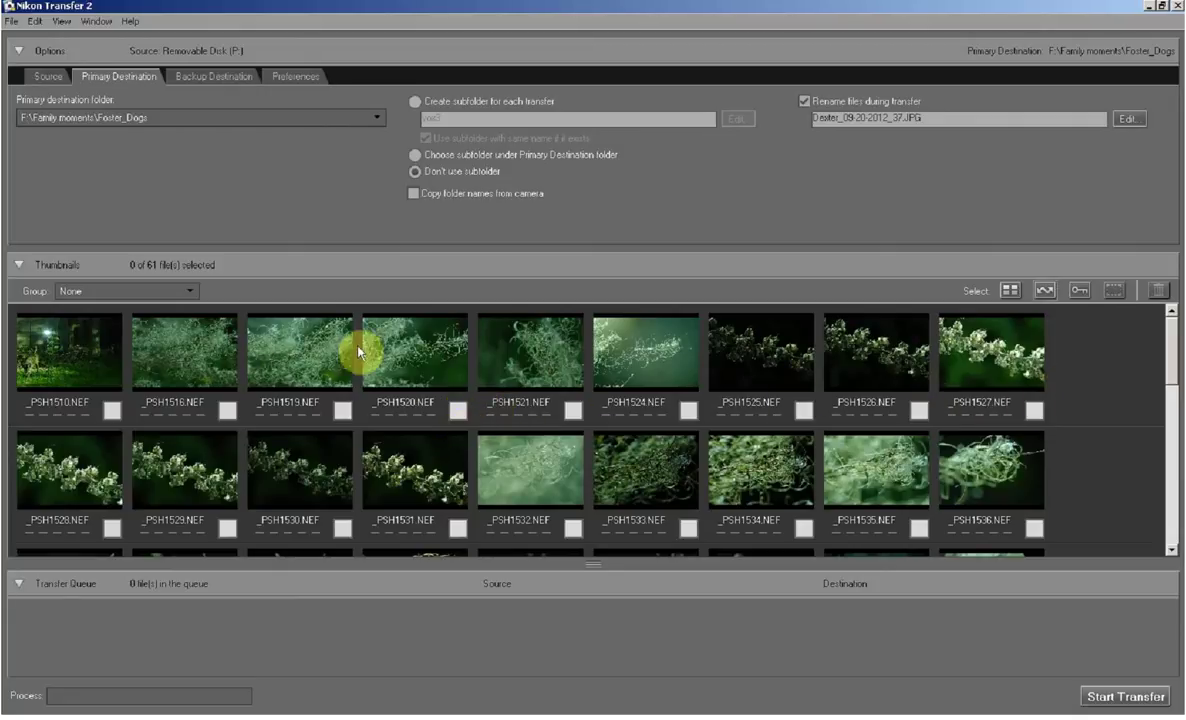
{"action": "left_click", "coordinate": [197, 372]}
{"action": "scroll", "coordinate": [815, 405], "scroll_direction": "down", "scroll_amount": 1}
{"action": "left_click", "coordinate": [643, 481], "text": "shift"}
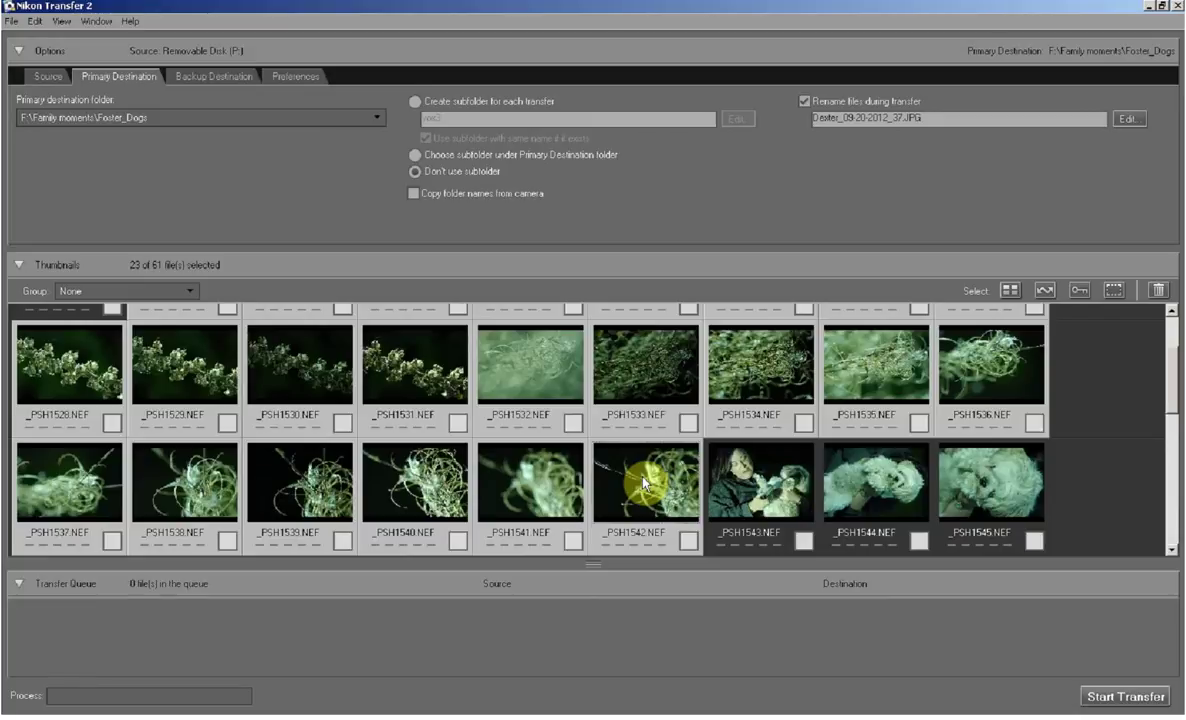
{"action": "left_click", "coordinate": [573, 422]}
{"action": "scroll", "coordinate": [470, 412], "scroll_direction": "up", "scroll_amount": 1}
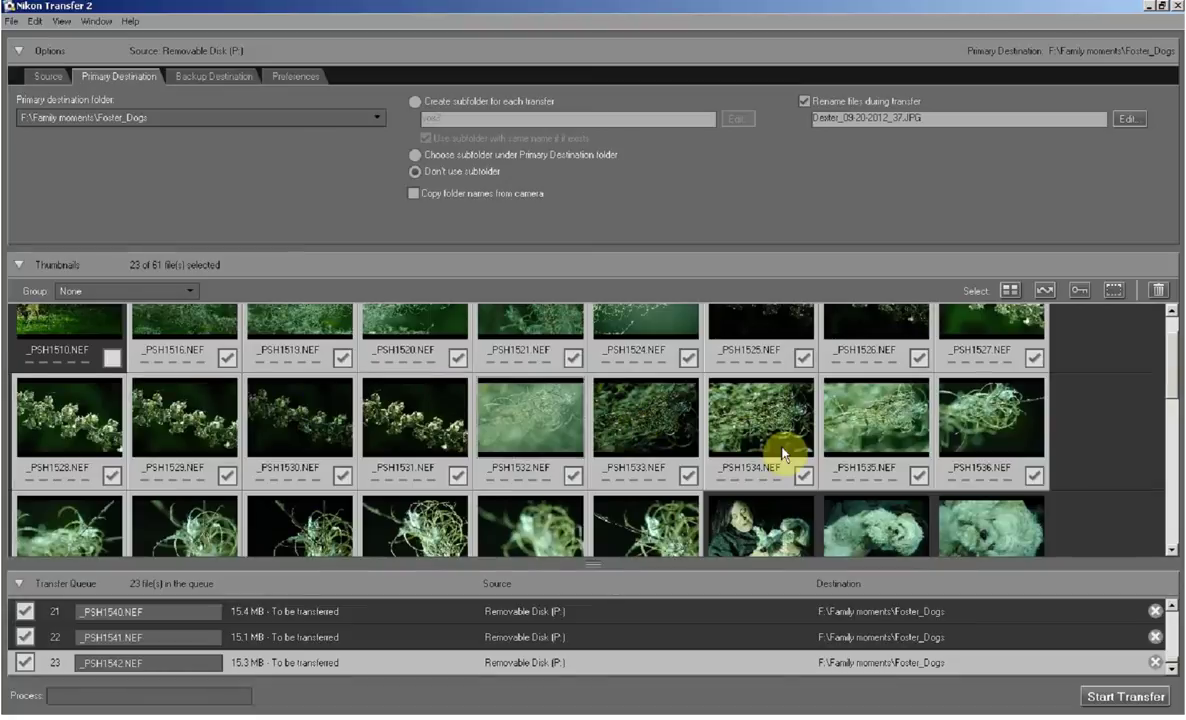
{"action": "scroll", "coordinate": [770, 445], "scroll_direction": "up", "scroll_amount": 1}
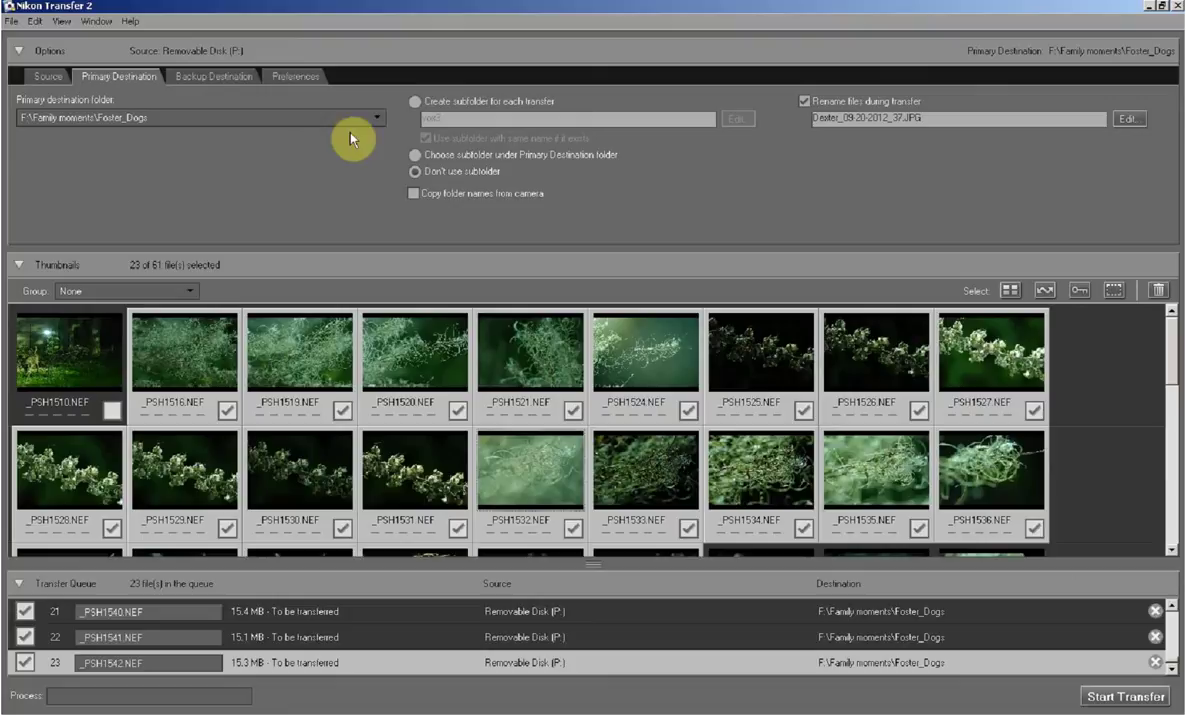
{"action": "left_click", "coordinate": [378, 118]}
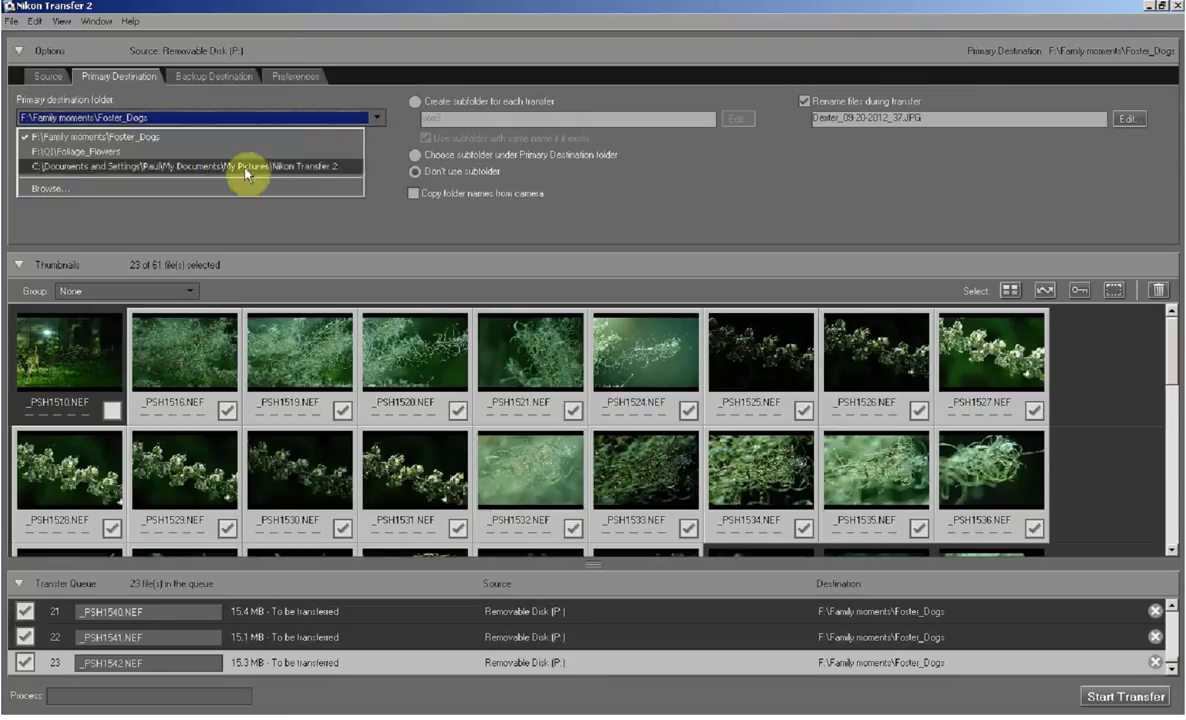
Send the photos to the Foliage_Flowers folder with renaming off, and start the transfer.
{"action": "left_click", "coordinate": [86, 153]}
{"action": "left_click", "coordinate": [376, 120]}
{"action": "left_click", "coordinate": [147, 192]}
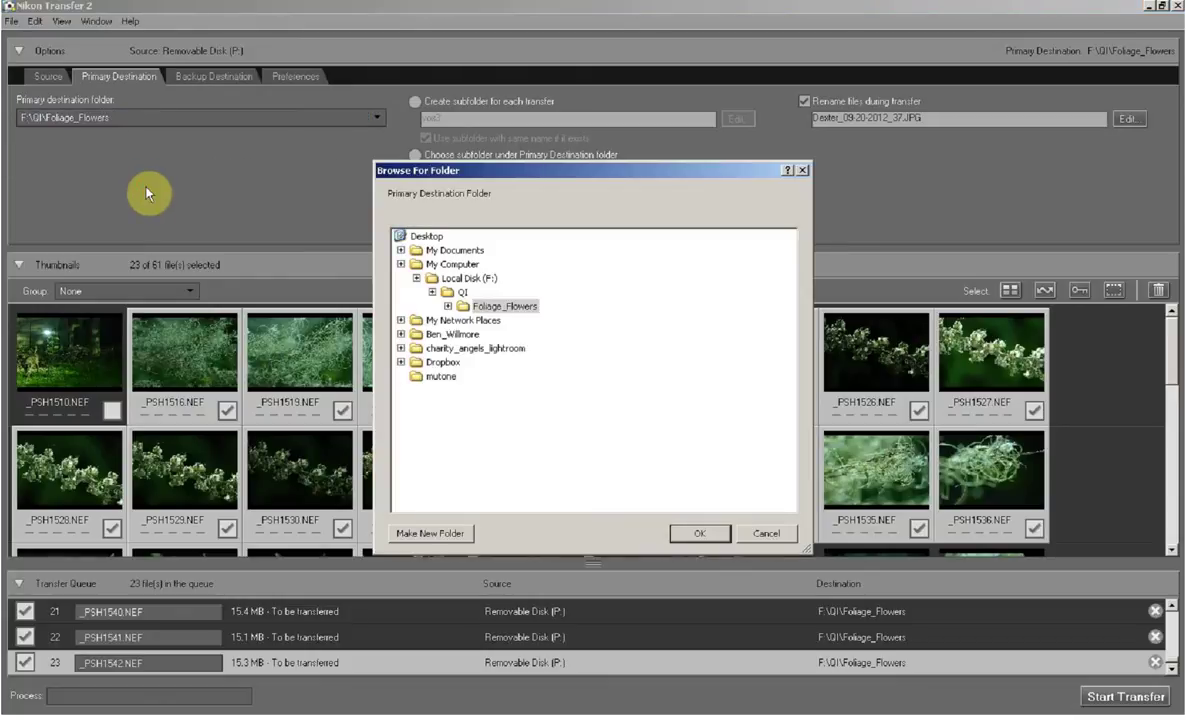
{"action": "scroll", "coordinate": [500, 266], "scroll_direction": "down", "scroll_amount": 5}
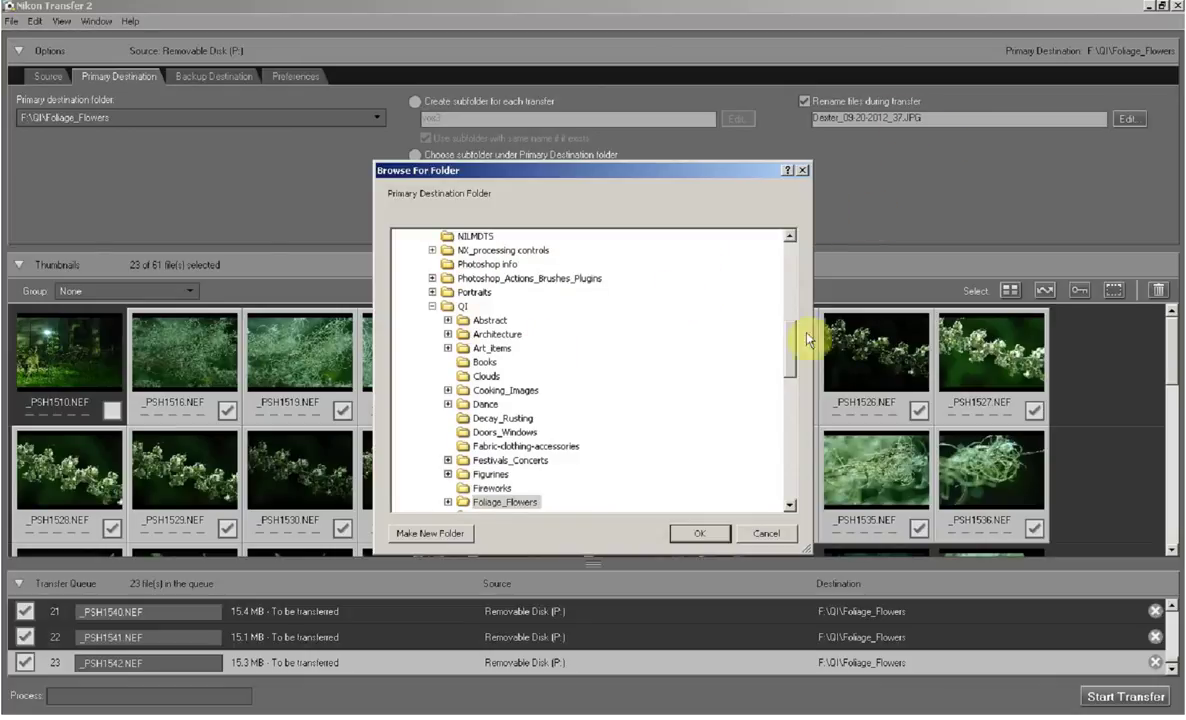
{"action": "left_click", "coordinate": [776, 538]}
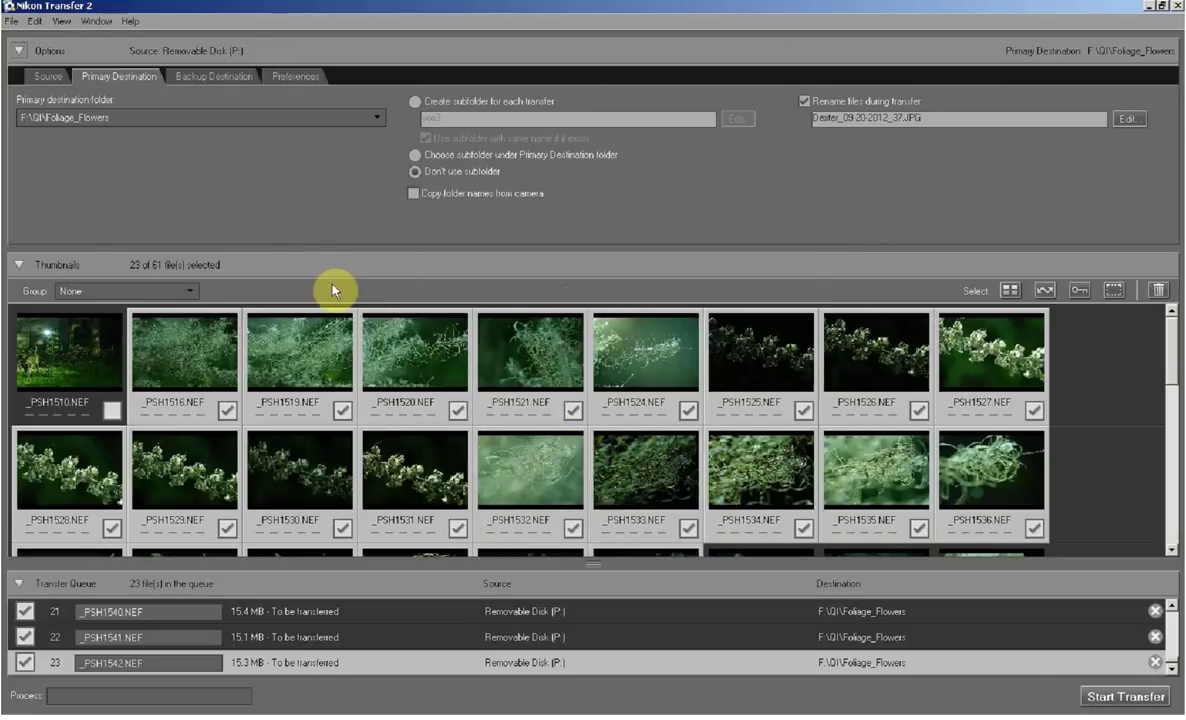
{"action": "left_click", "coordinate": [805, 102]}
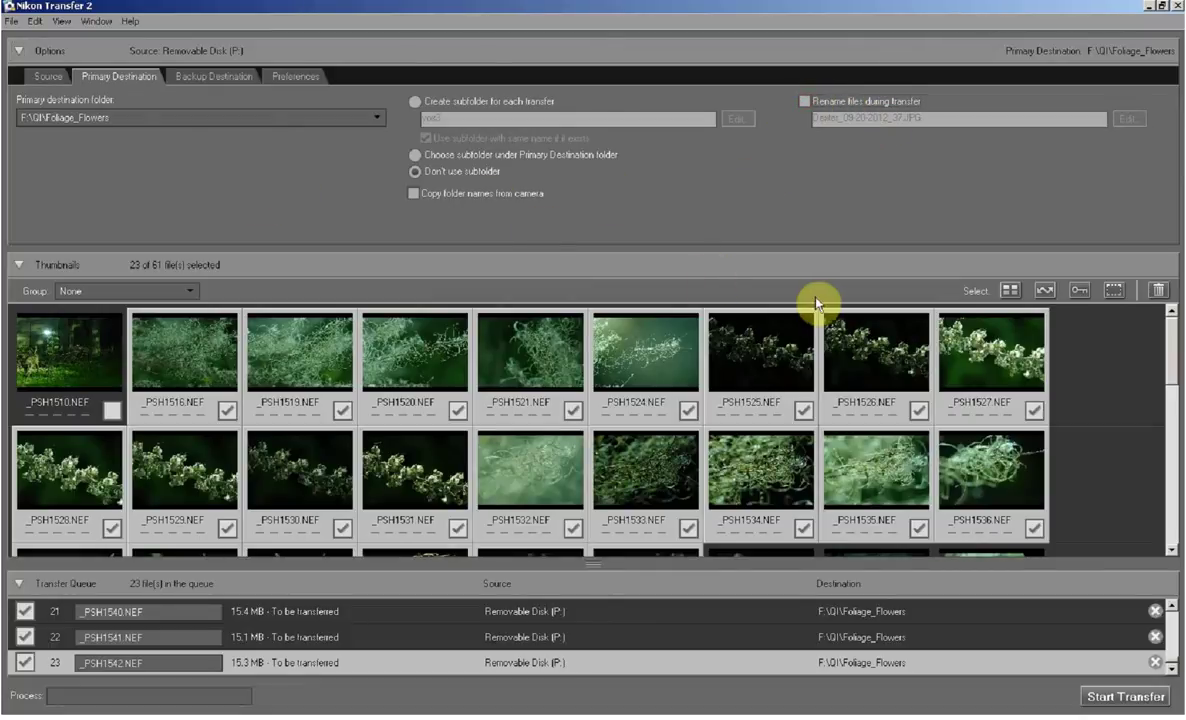
{"action": "left_click", "coordinate": [1125, 697]}
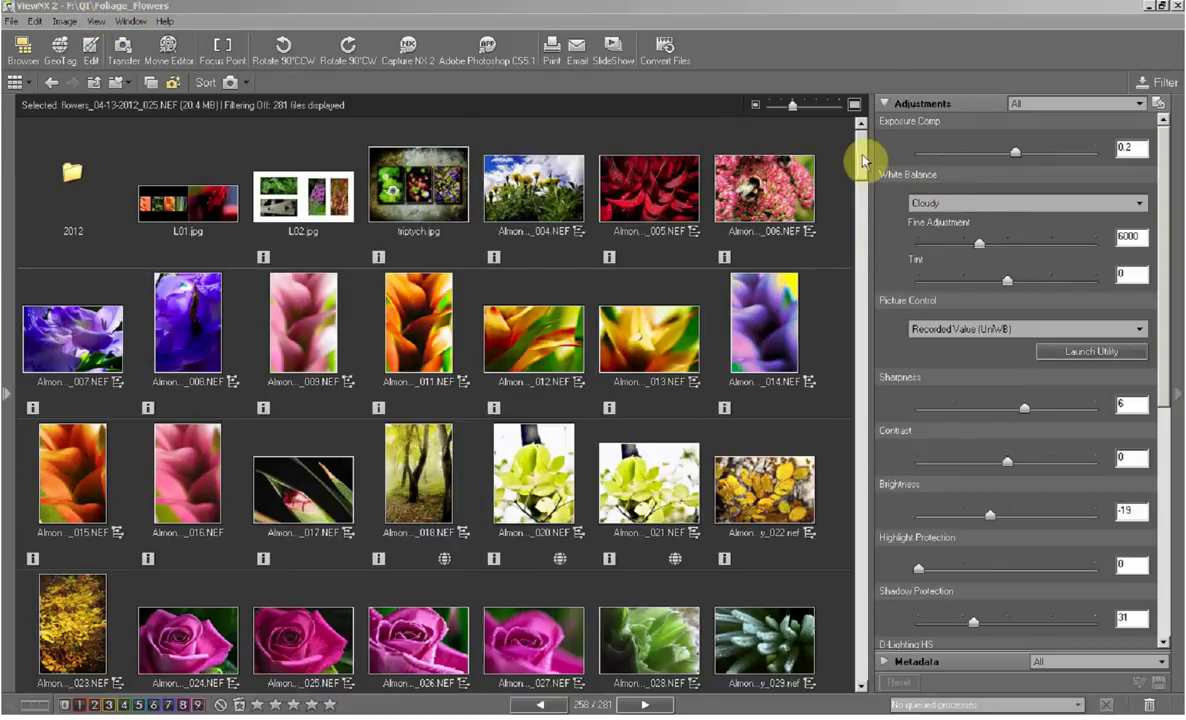
Find the imported _PSH photos in Foliage_Flowers and open _PSH1524.NEF on its own.
{"action": "left_click_drag", "start_coordinate": [861, 160], "coordinate": [863, 636]}
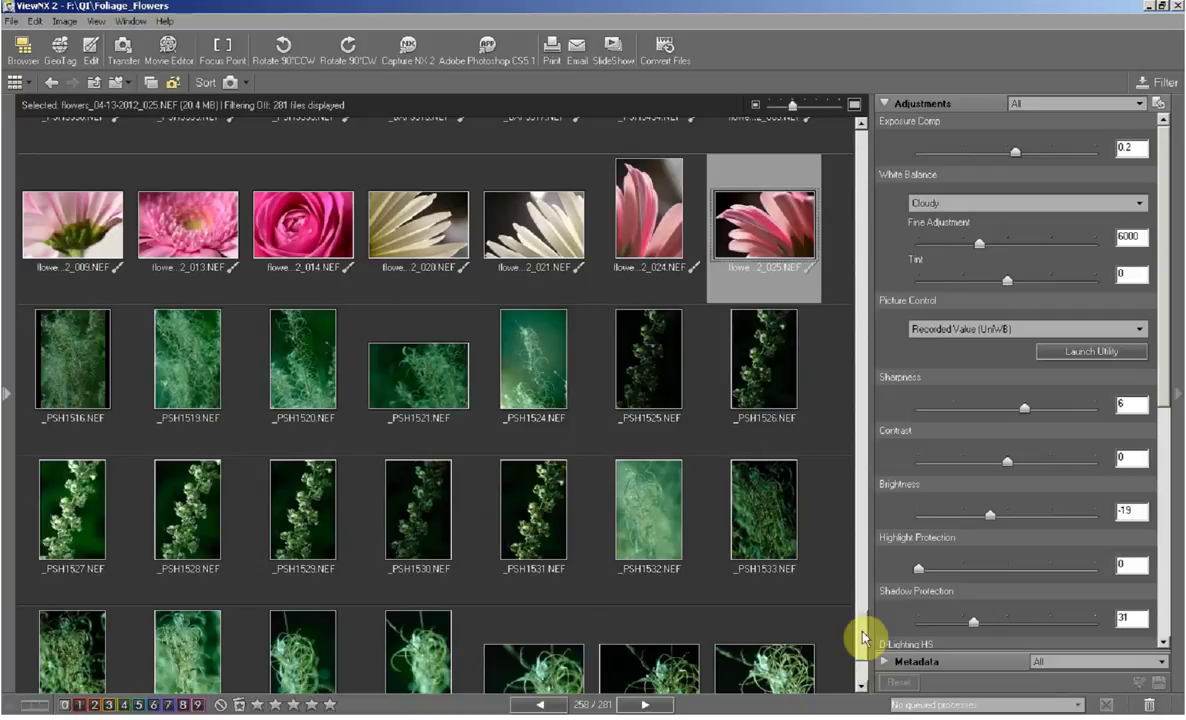
{"action": "left_click", "coordinate": [84, 358]}
{"action": "scroll", "coordinate": [388, 418], "scroll_direction": "down", "scroll_amount": 3}
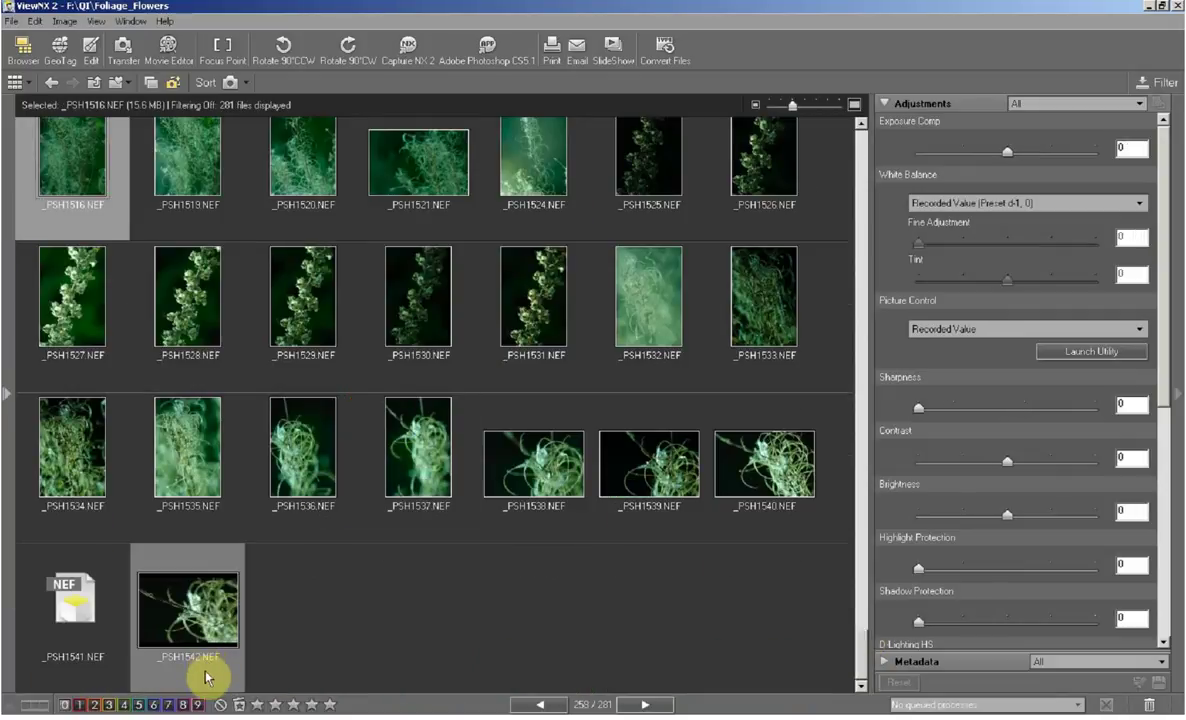
{"action": "left_click", "coordinate": [193, 632]}
{"action": "left_click", "coordinate": [479, 636]}
{"action": "scroll", "coordinate": [479, 636], "scroll_direction": "up", "scroll_amount": 4}
{"action": "left_click", "coordinate": [529, 330]}
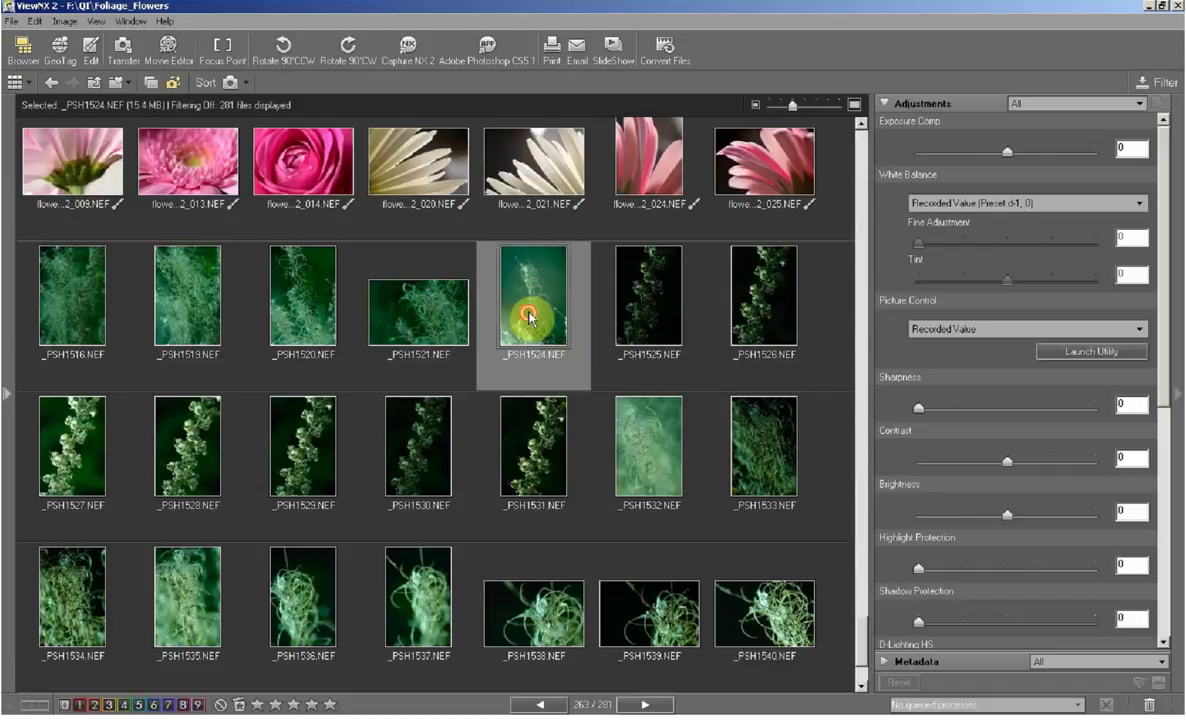
{"action": "double_click", "coordinate": [528, 318]}
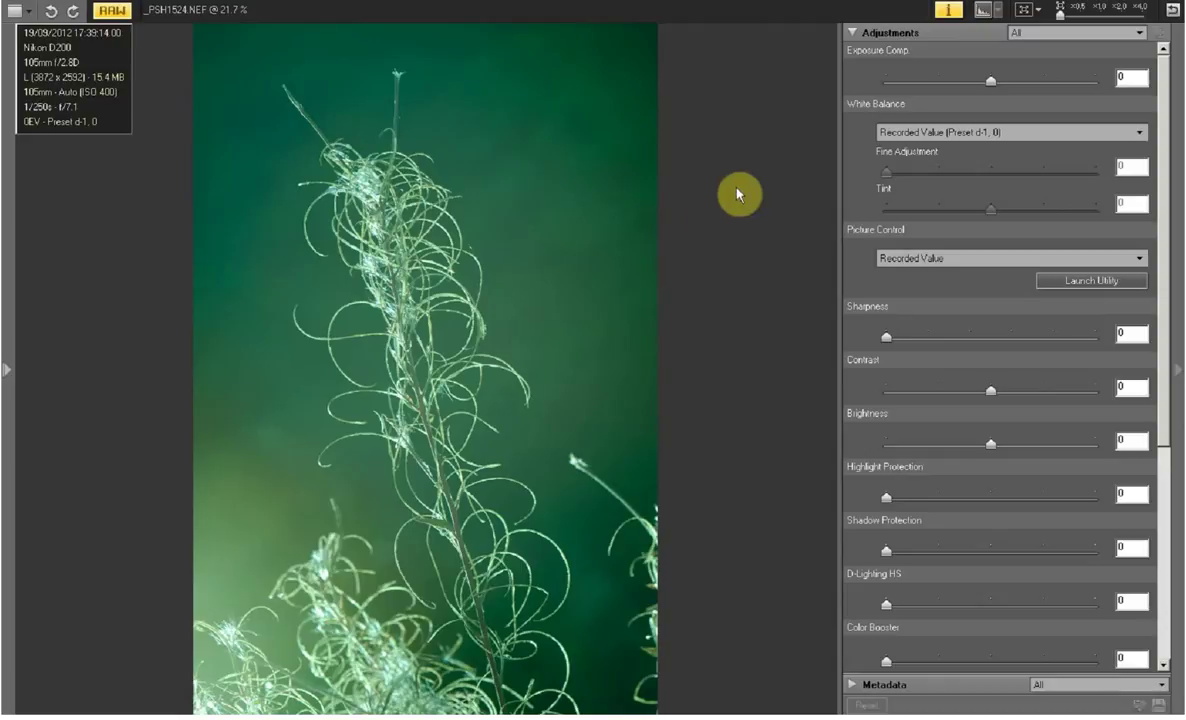
Bring up the White Balance choices for _PSH1524.NEF in the Adjustments panel.
{"action": "left_click", "coordinate": [993, 134]}
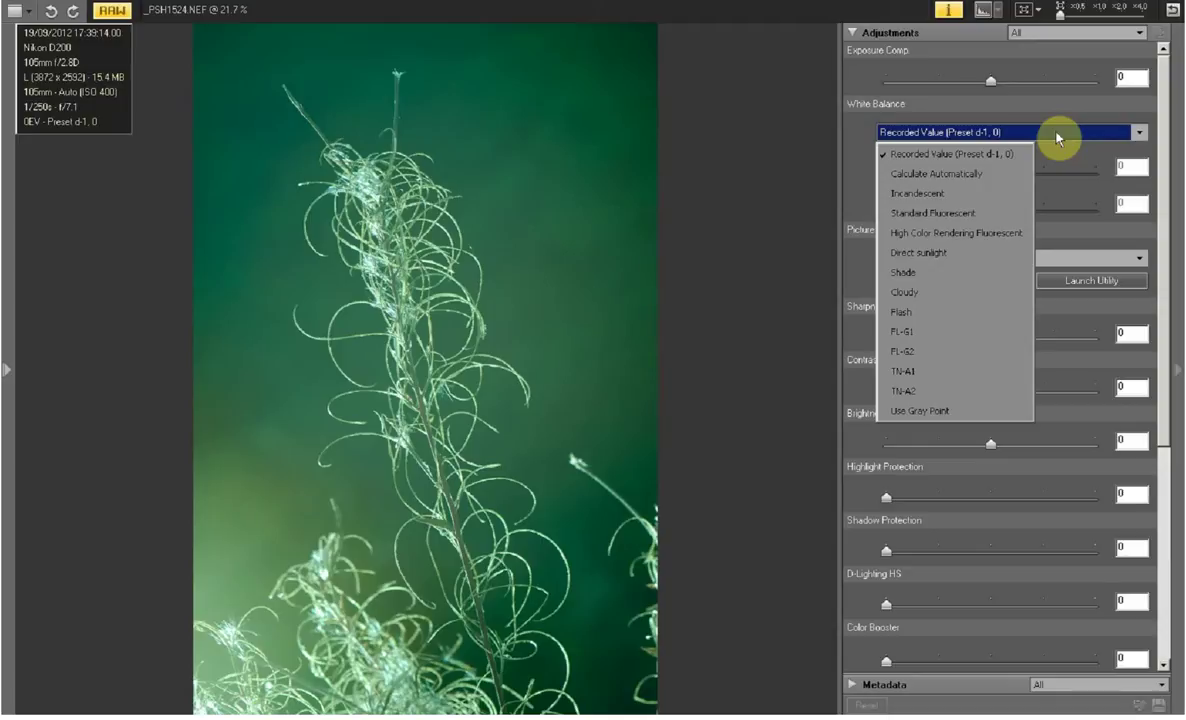
Set White Balance to Calculate Automatically, giving 5400 with tint 0.
{"action": "left_click", "coordinate": [912, 173]}
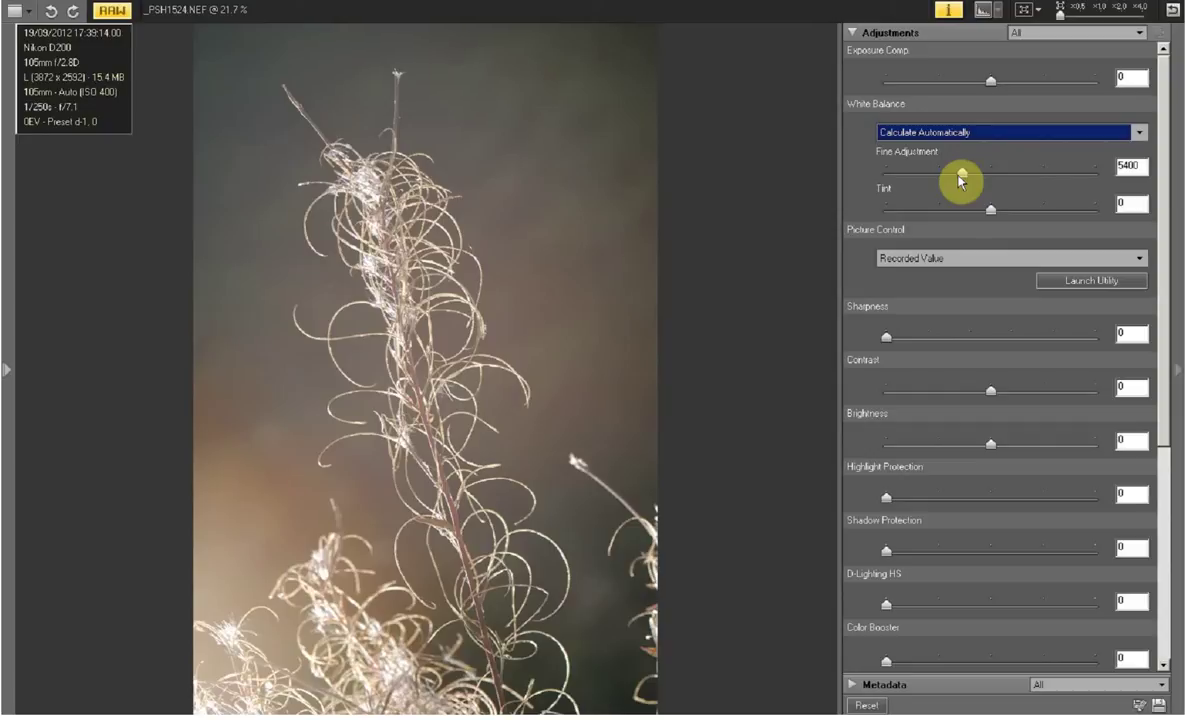
{"action": "left_click", "coordinate": [945, 258]}
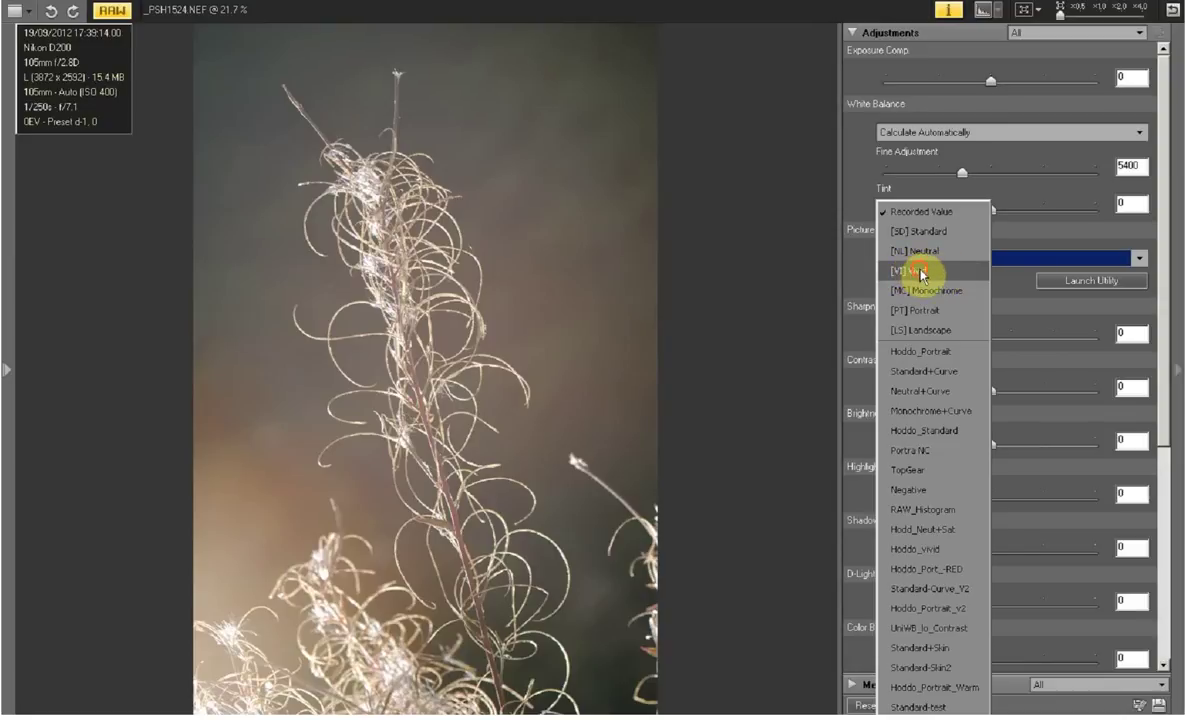
Apply the [V] Vivid Picture Control to the weed photo.
{"action": "left_click", "coordinate": [915, 270]}
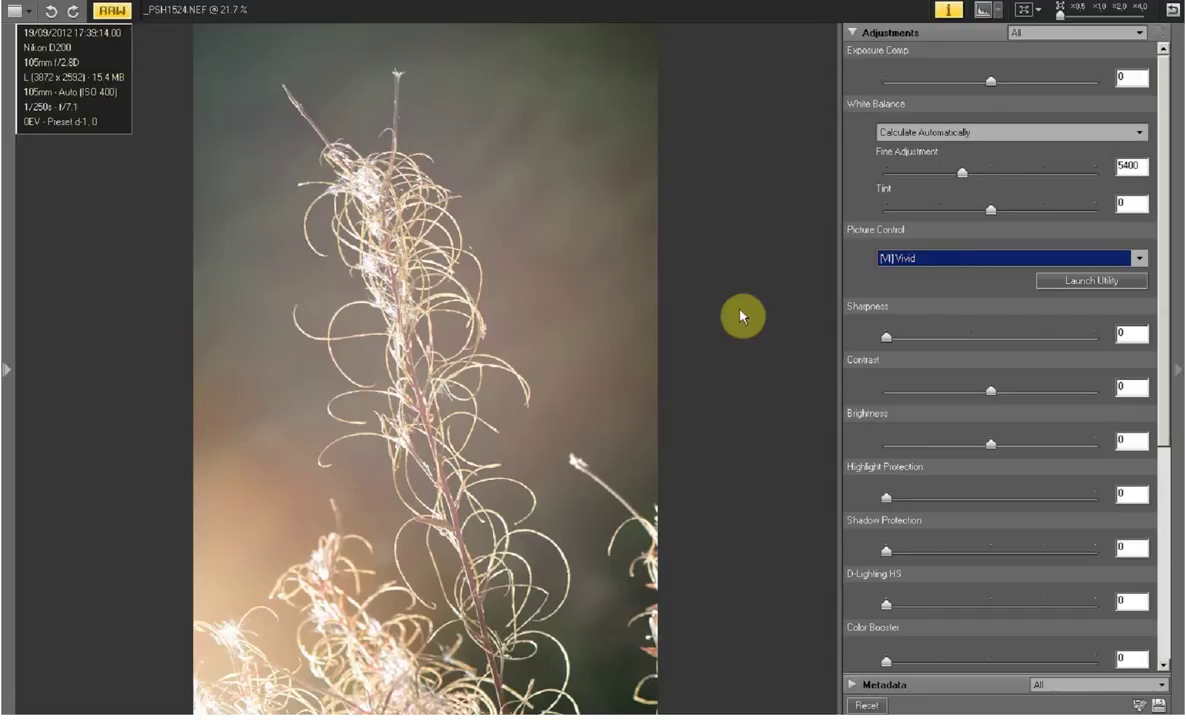
{"action": "key", "text": "shift+h"}
Show the lost-highlights view so only clipped areas appear against black.
{"action": "key", "text": "h"}
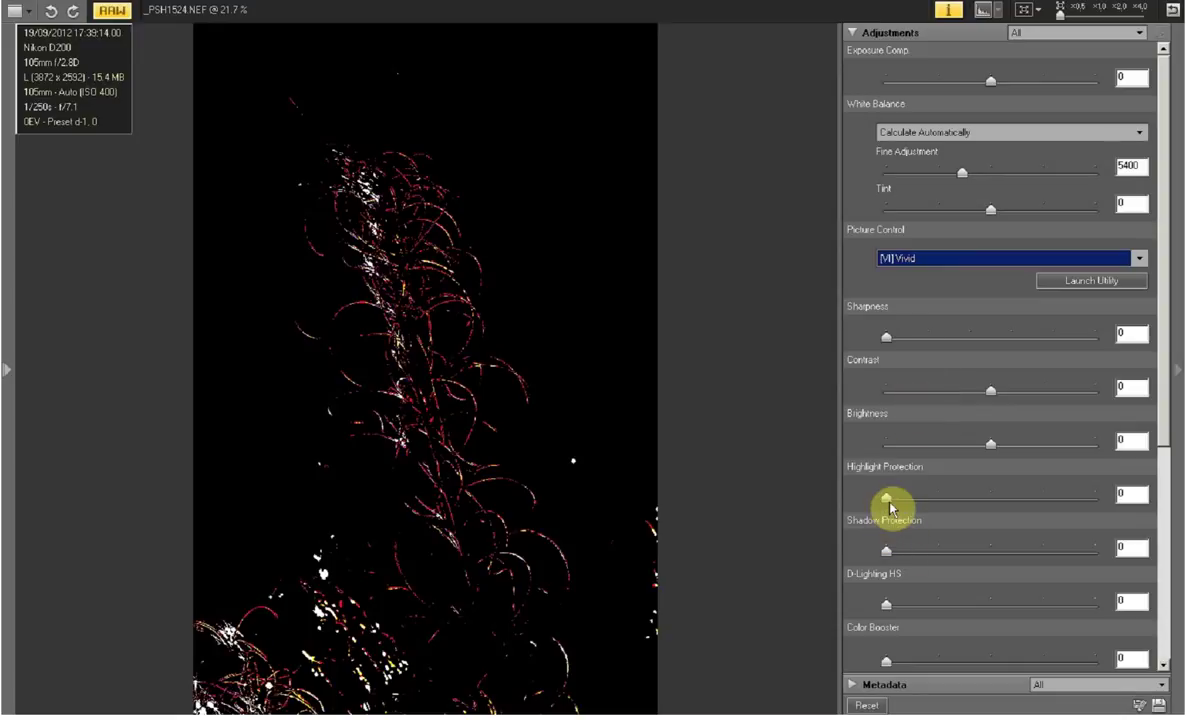
Try Highlight Protection at 100, return it to 0, then lower Contrast to -50.
{"action": "left_click_drag", "start_coordinate": [887, 500], "coordinate": [1144, 519]}
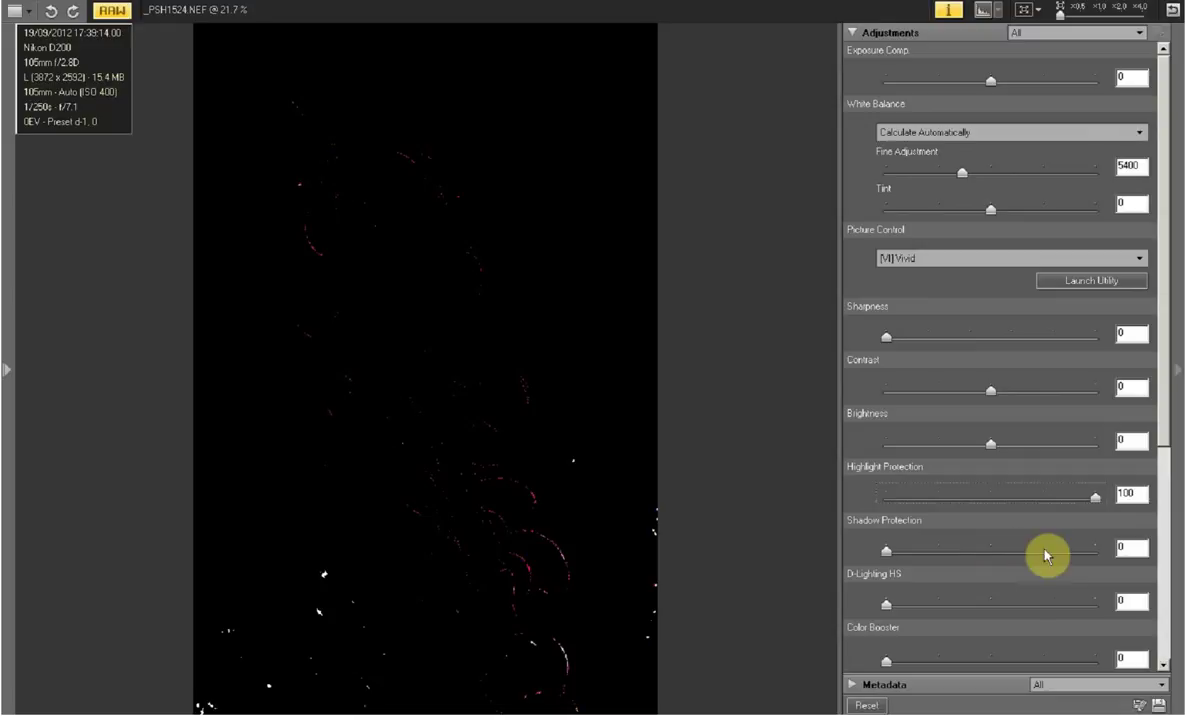
{"action": "left_click_drag", "start_coordinate": [1094, 498], "coordinate": [886, 498]}
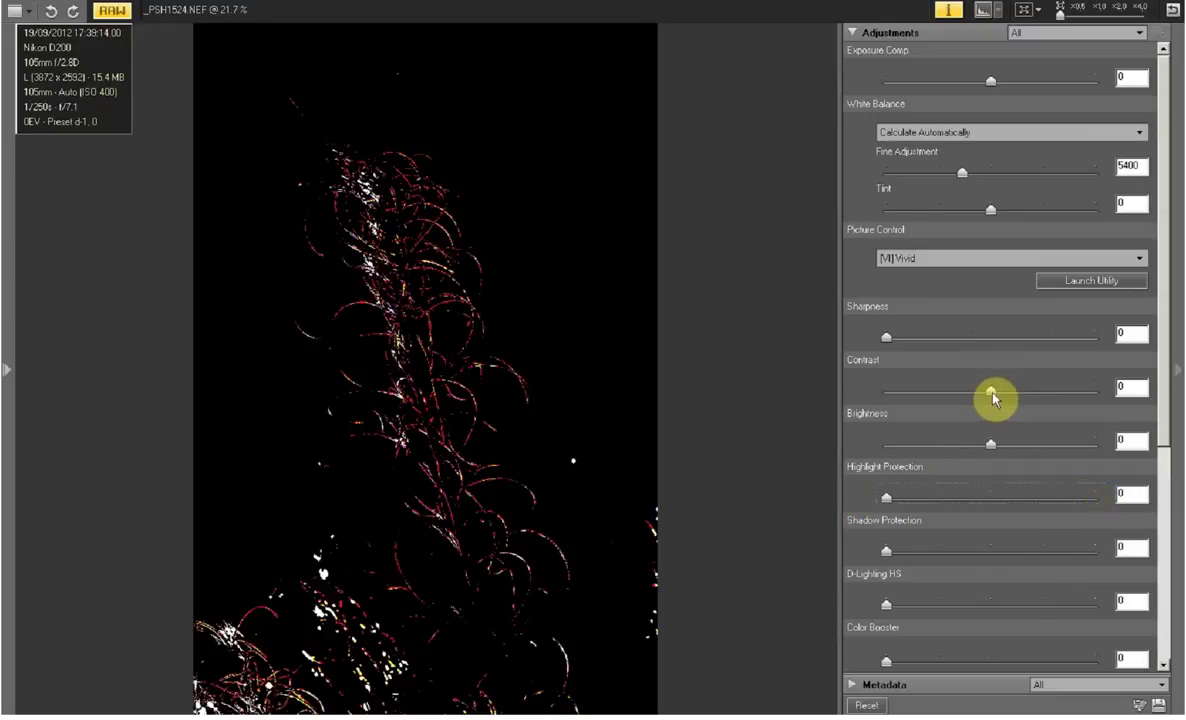
{"action": "left_click_drag", "start_coordinate": [993, 397], "coordinate": [986, 397]}
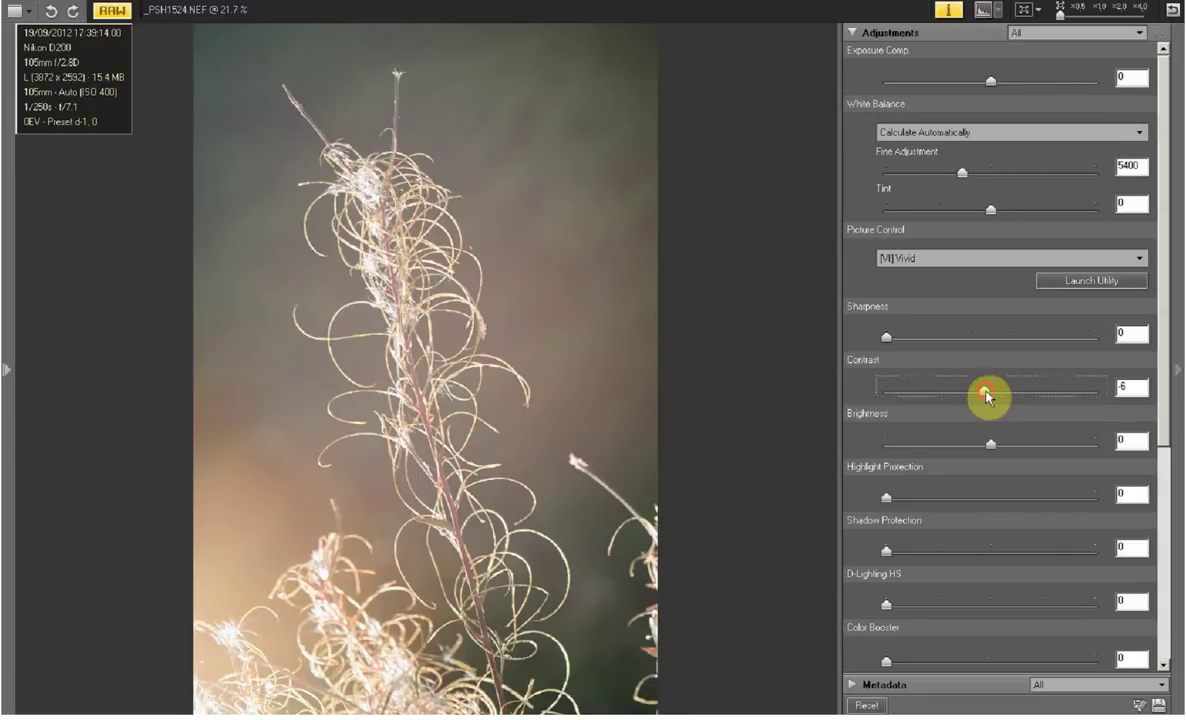
{"action": "left_click_drag", "start_coordinate": [985, 391], "coordinate": [949, 393]}
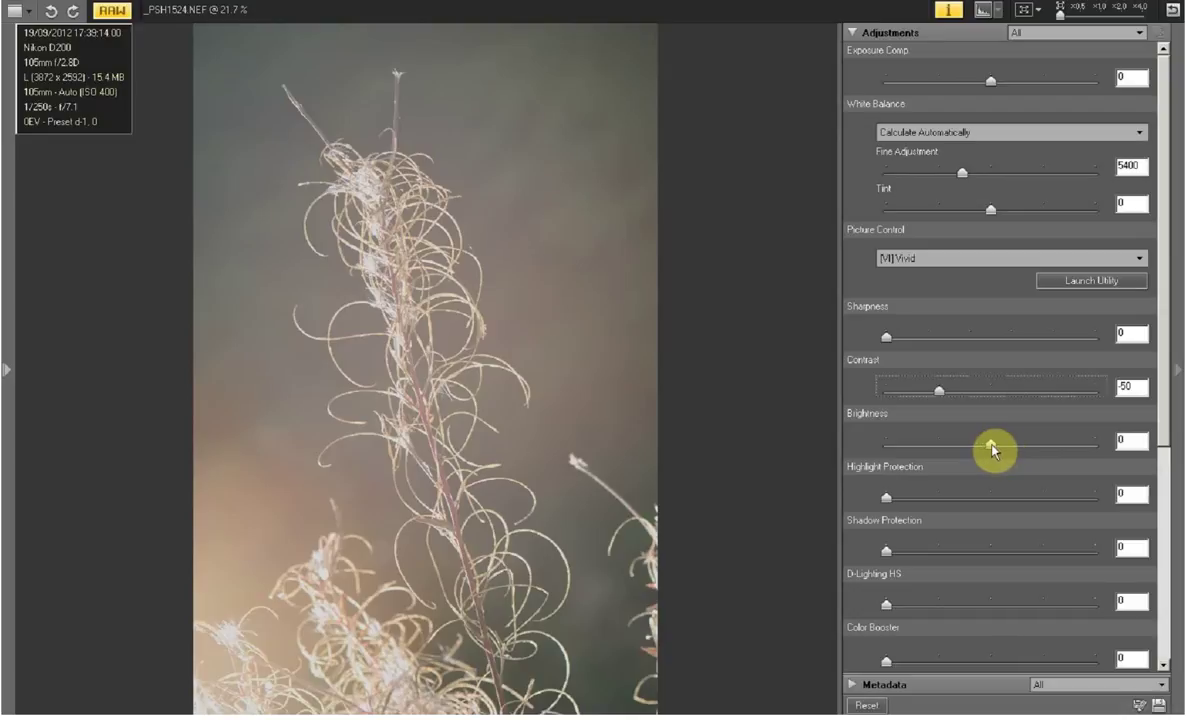
Darken the photo by setting Brightness to -33.
{"action": "left_click_drag", "start_coordinate": [993, 450], "coordinate": [957, 446]}
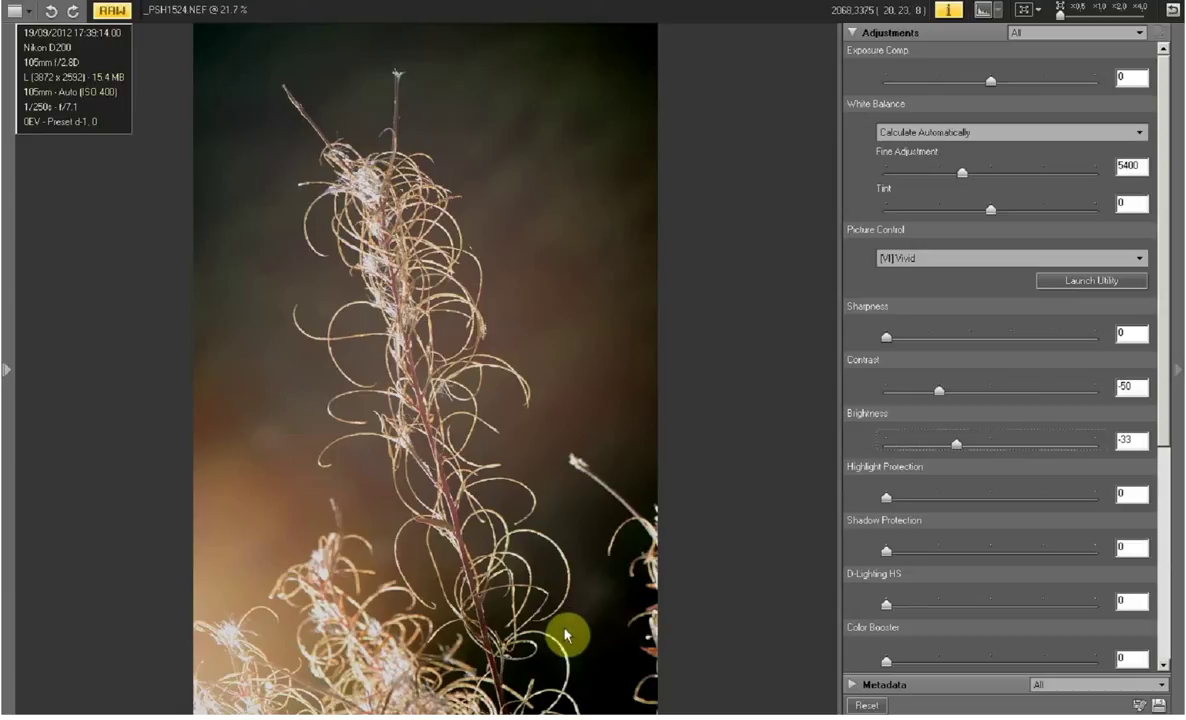
Raise Shadow Protection on _PSH1524.NEF with its slider, up to 34.
{"action": "left_click", "coordinate": [886, 553]}
{"action": "left_click_drag", "start_coordinate": [889, 550], "coordinate": [909, 557]}
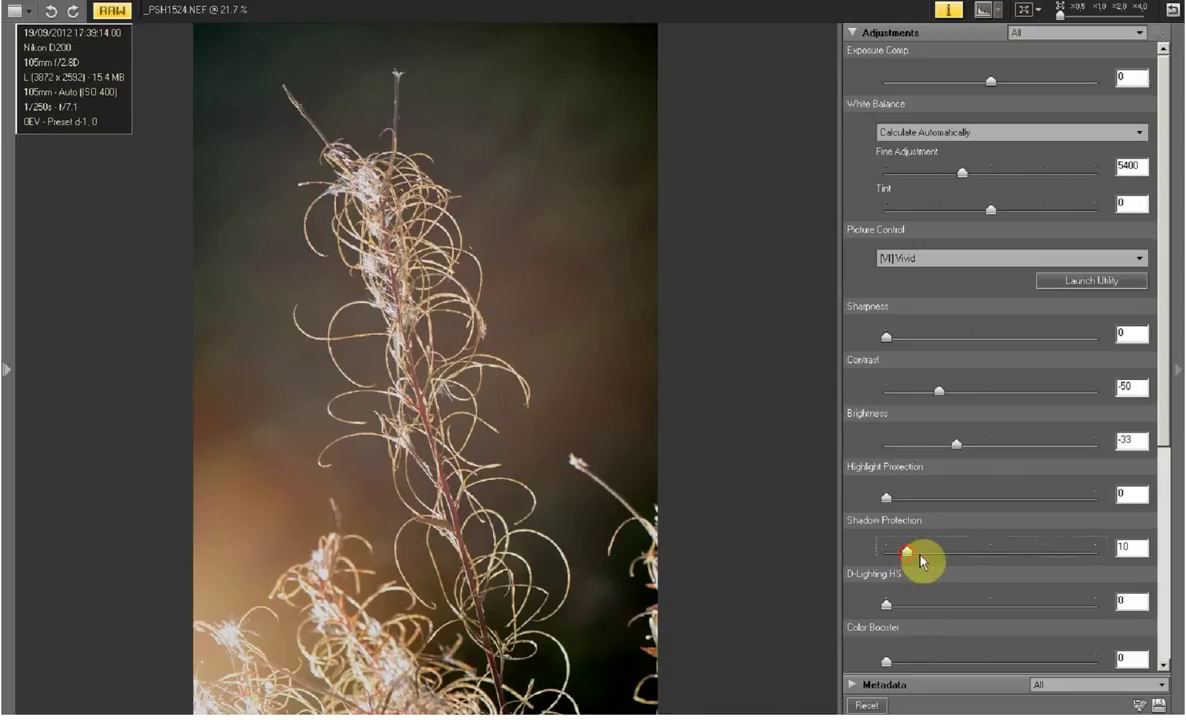
{"action": "left_click_drag", "start_coordinate": [919, 553], "coordinate": [958, 553]}
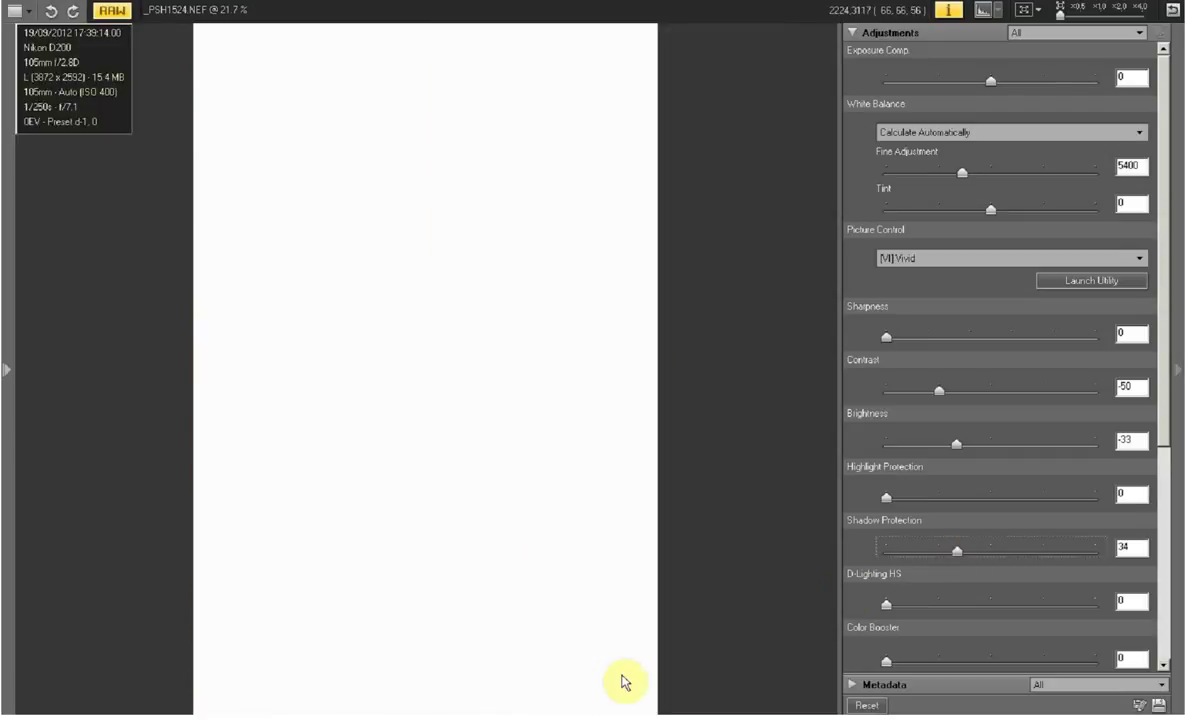
Bring Shadow Protection back down from 34 to 20.
{"action": "mouse_move", "coordinate": [948, 556]}
{"action": "left_mouse_down"}
{"action": "mouse_move", "coordinate": [918, 572]}
{"action": "mouse_move", "coordinate": [944, 554]}
{"action": "mouse_move", "coordinate": [940, 577]}
{"action": "mouse_move", "coordinate": [948, 551]}
{"action": "left_mouse_up"}
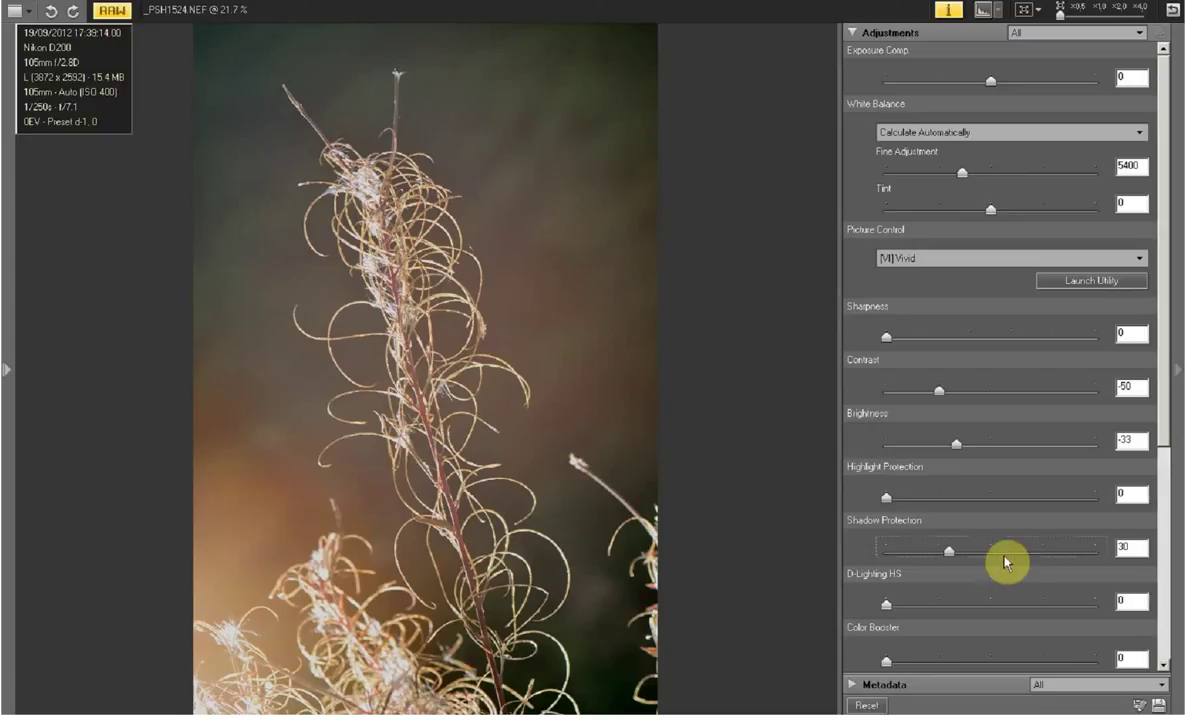
{"action": "left_click_drag", "start_coordinate": [949, 552], "coordinate": [927, 553]}
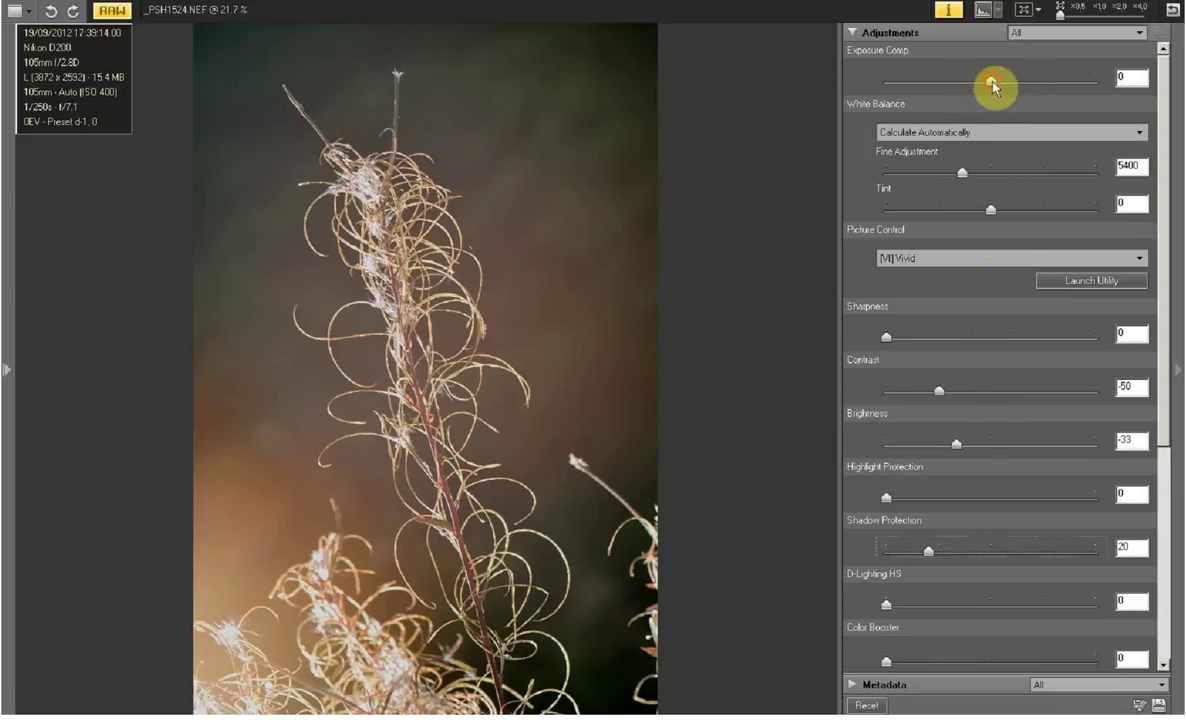
Lower Exposure Comp to -0.3 to darken the weed photo slightly.
{"action": "mouse_move", "coordinate": [996, 80]}
{"action": "left_mouse_down"}
{"action": "mouse_move", "coordinate": [969, 86]}
{"action": "mouse_move", "coordinate": [980, 86]}
{"action": "left_mouse_up"}
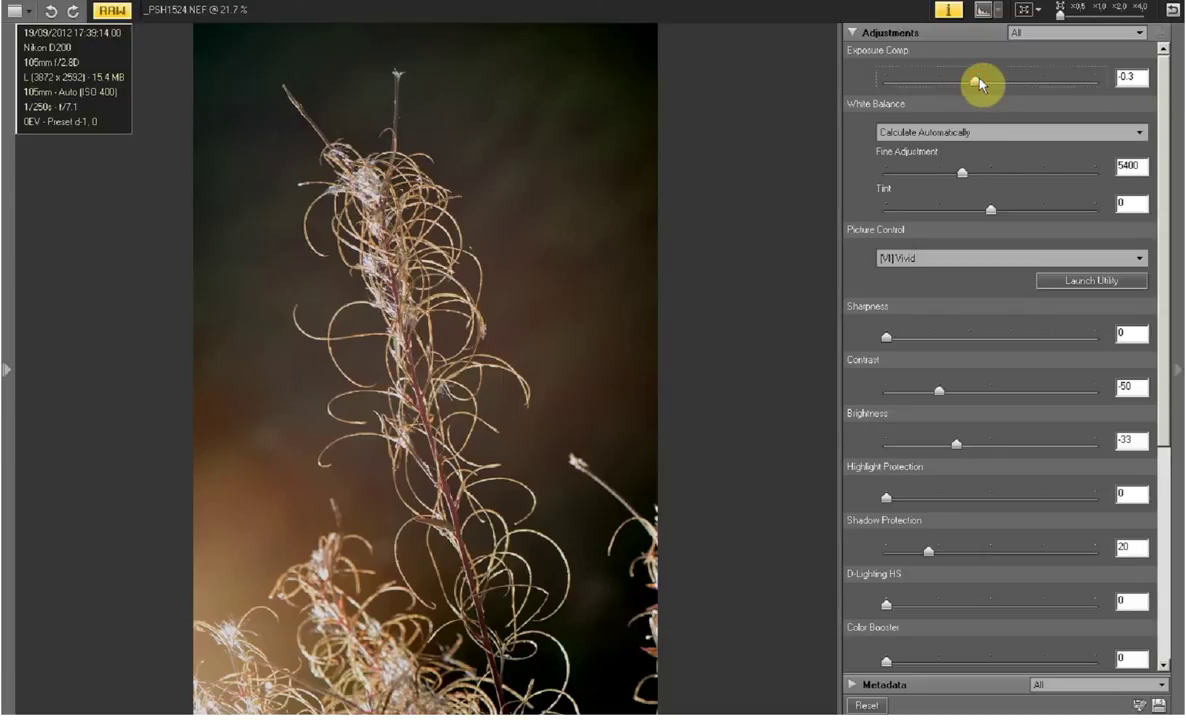
{"action": "left_click_drag", "start_coordinate": [979, 78], "coordinate": [965, 80]}
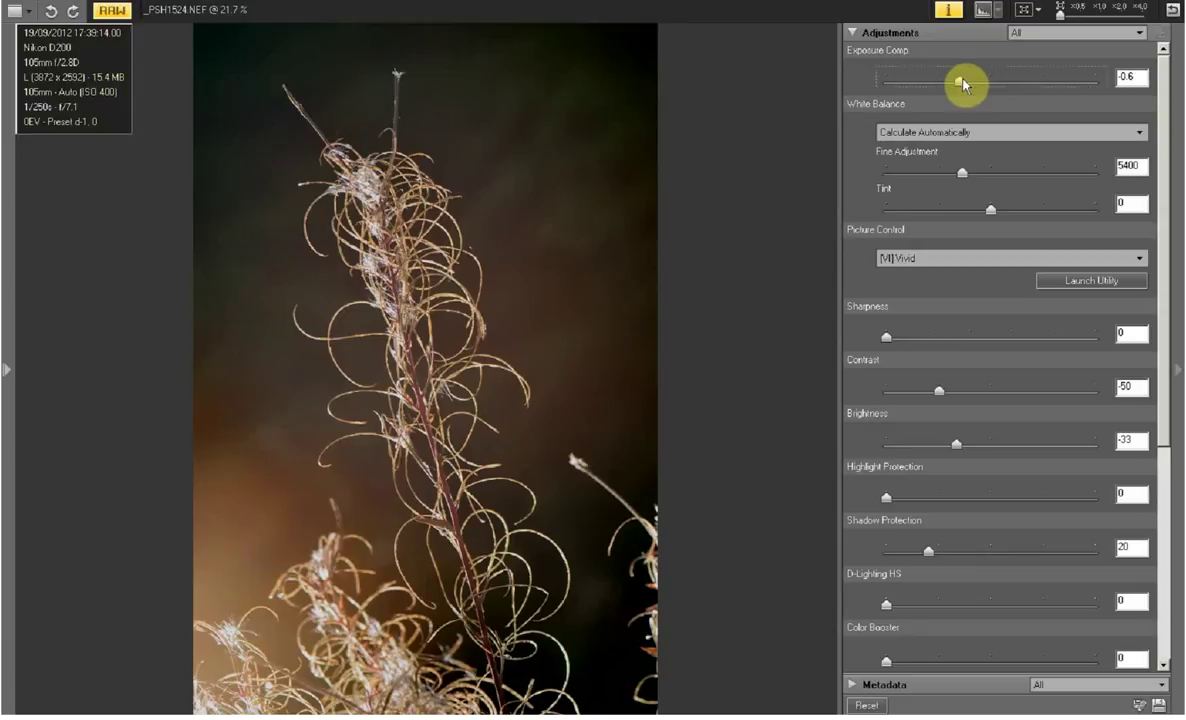
{"action": "left_click_drag", "start_coordinate": [963, 85], "coordinate": [993, 88]}
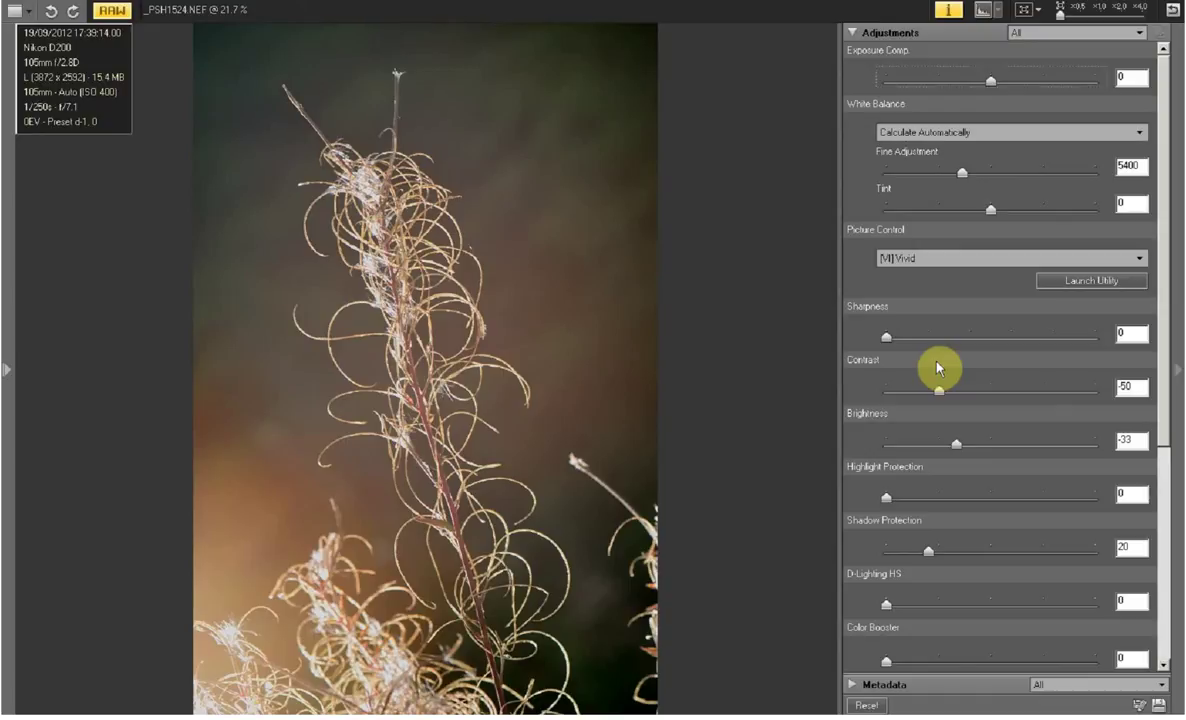
{"action": "left_click", "coordinate": [373, 233]}
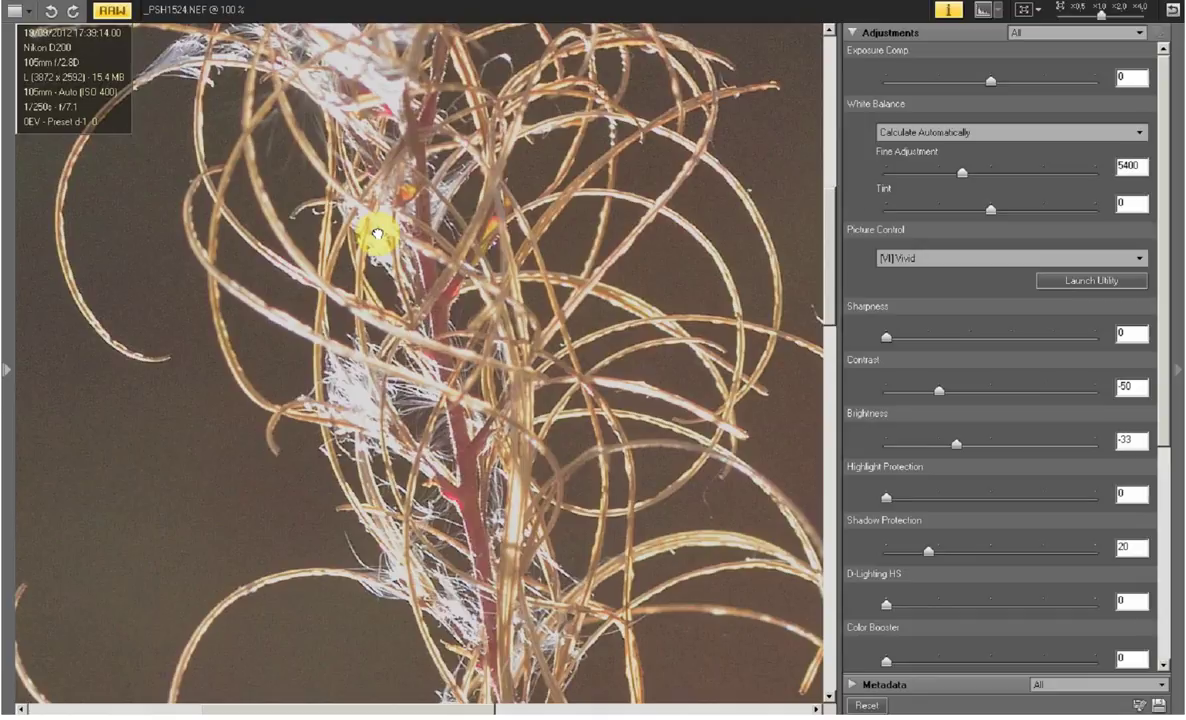
{"action": "left_click", "coordinate": [376, 233]}
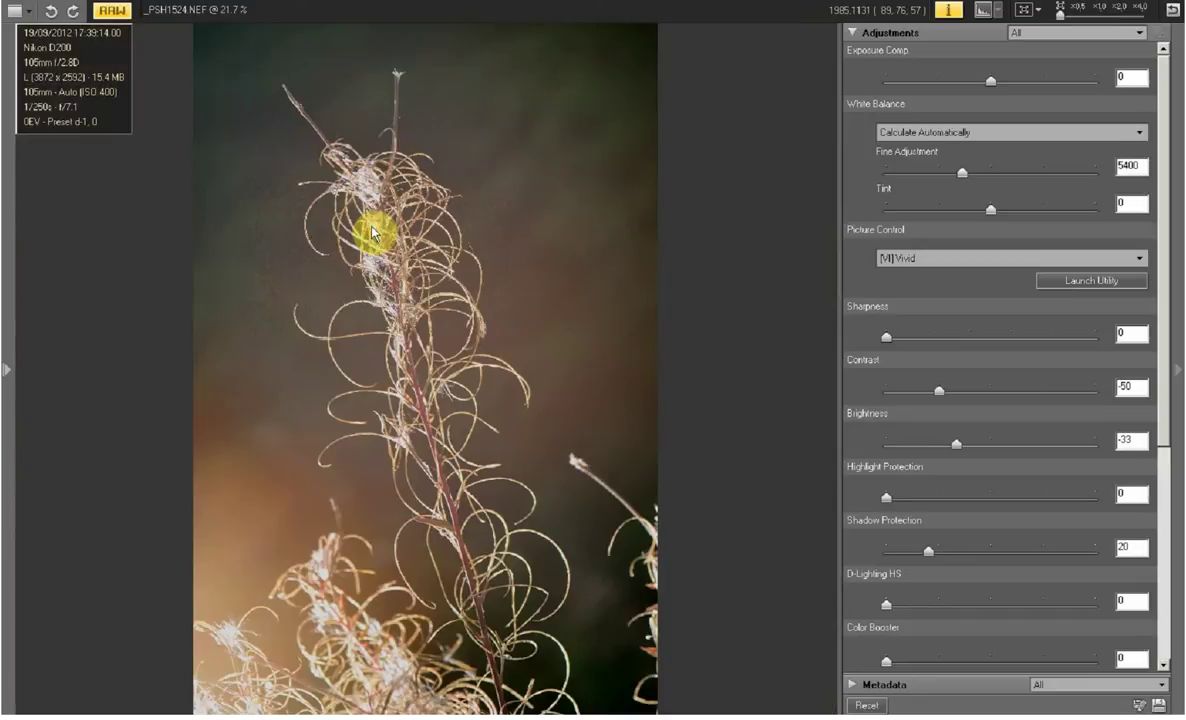